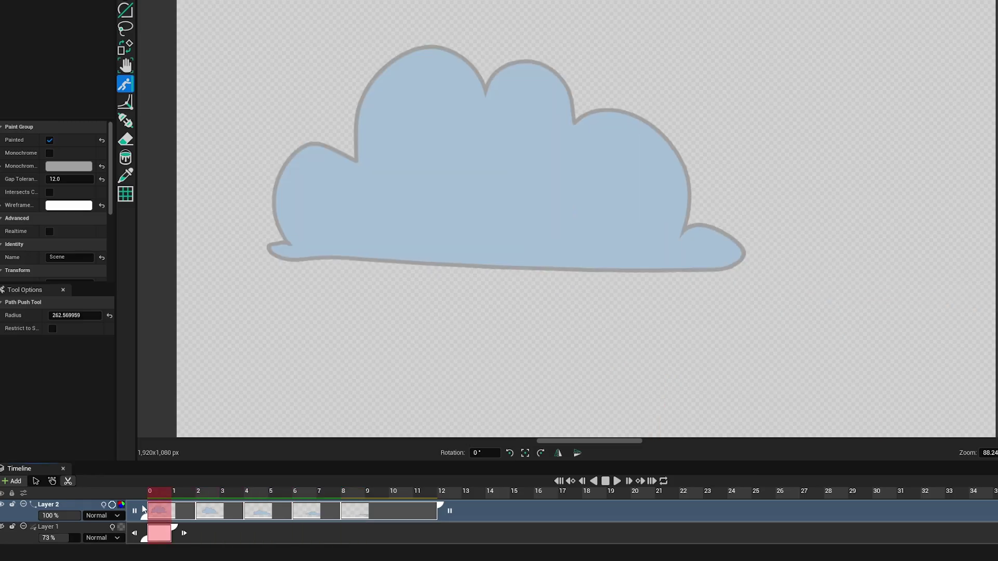
Step: Rewind Layer 2's cloud animation to frame 0 and show its None/Hold/Loop/PingPong end-of-clip options
{"action": "left_click_drag", "start_coordinate": [338, 508], "coordinate": [124, 499]}
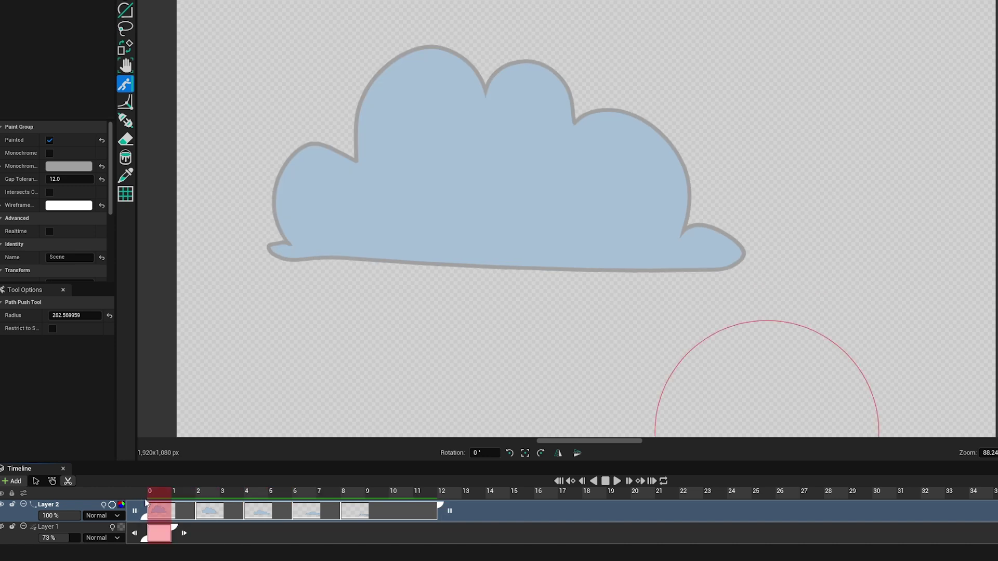
{"action": "left_click", "coordinate": [450, 512]}
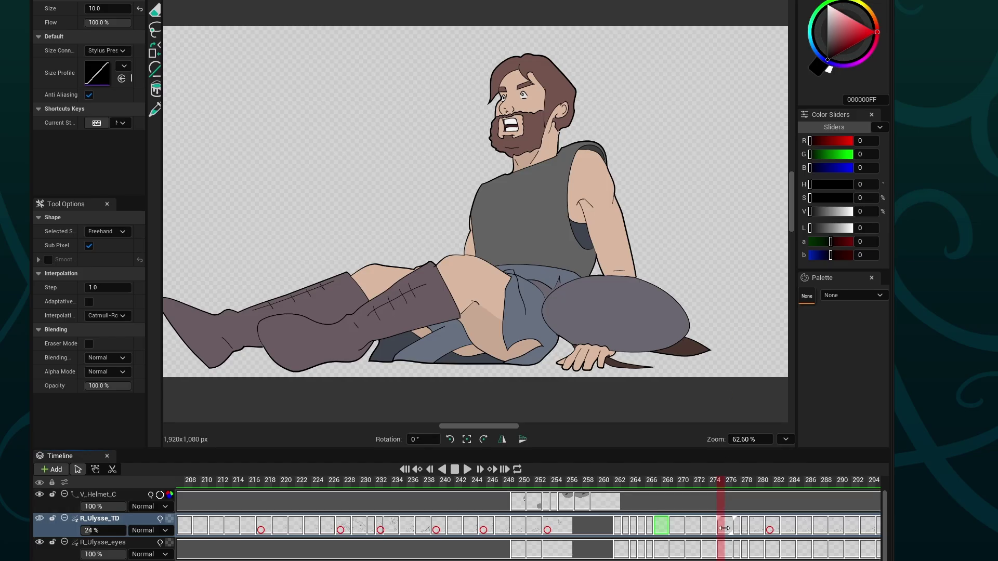
Step: Mark frame 276 of the R_Ulysse_TD layer as Key 1
{"action": "right_click", "coordinate": [726, 528]}
{"action": "mouse_move", "coordinate": [770, 507]}
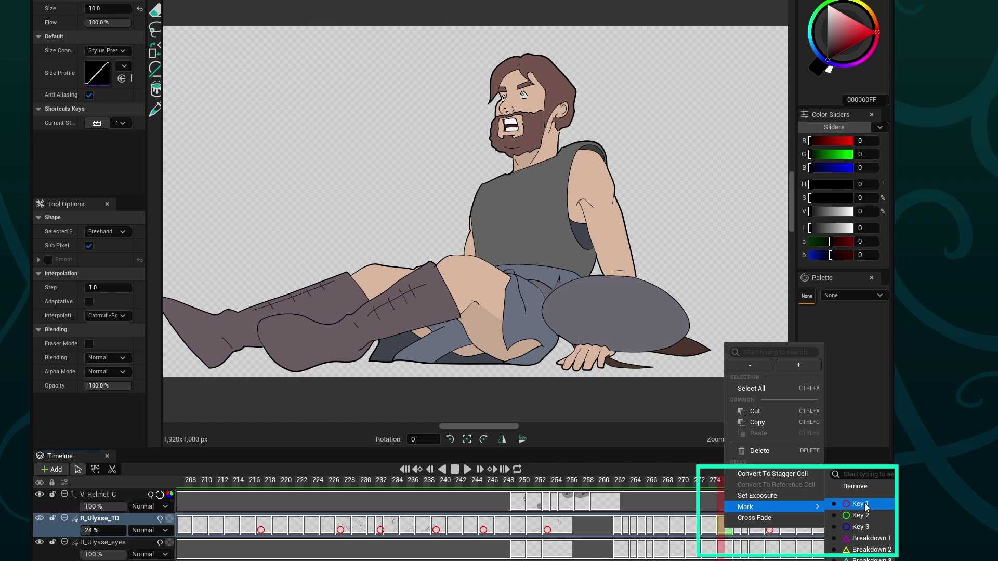
{"action": "left_click", "coordinate": [866, 508]}
Step: Flip back and forth through neighbouring frames to compare poses against the Key 1 pose
{"action": "key", "text": "Left"}
{"action": "key", "text": "Left"}
{"action": "key", "text": "Left"}
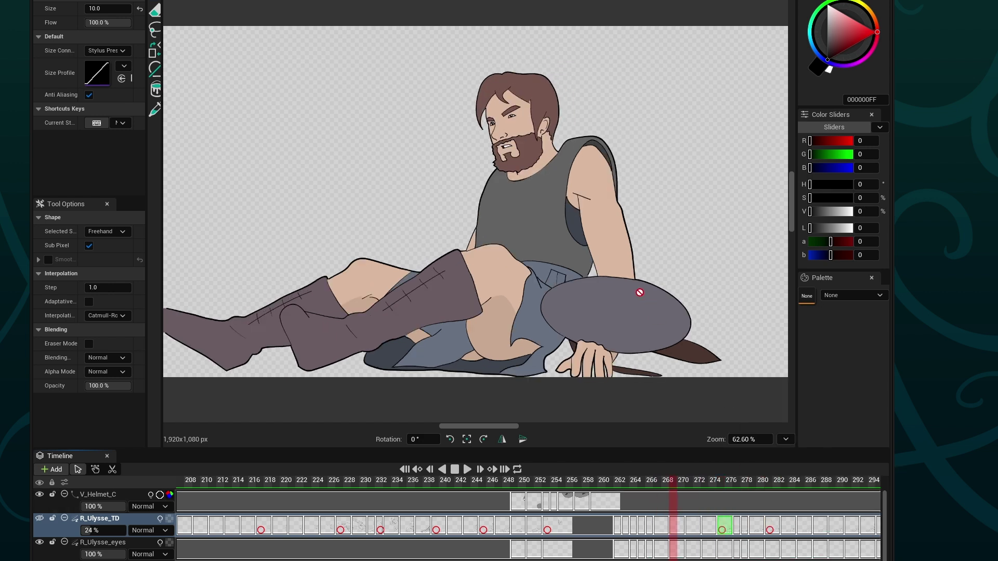
{"action": "key", "text": "Right"}
{"action": "key", "text": "Right"}
{"action": "key", "text": "Right"}
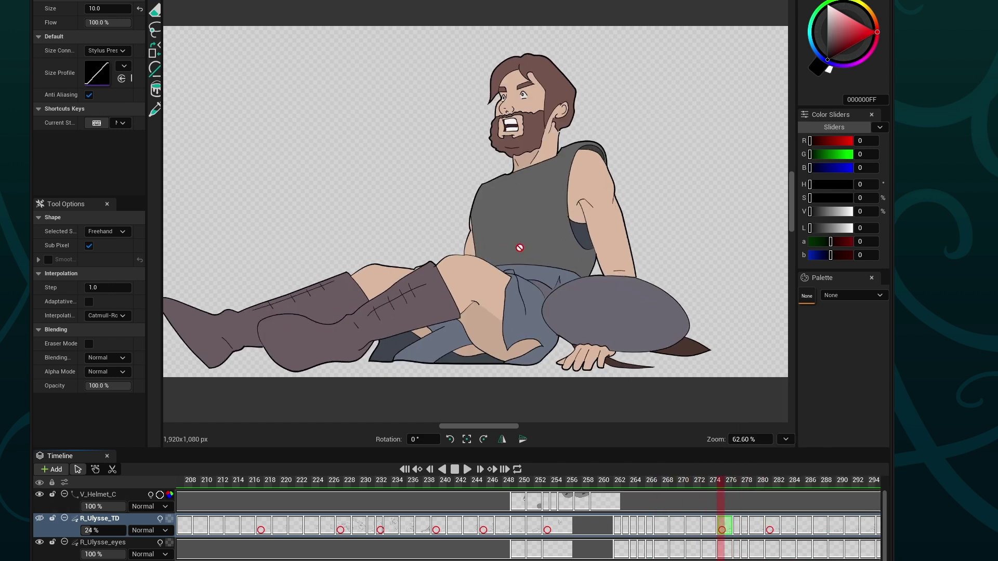
{"action": "key", "text": "Right"}
{"action": "key", "text": "Right"}
{"action": "key", "text": "Left"}
{"action": "key", "text": "Left"}
{"action": "key", "text": "Left"}
{"action": "key", "text": "Left"}
{"action": "key", "text": "Left"}
{"action": "key", "text": "Left"}
{"action": "key", "text": "Right"}
{"action": "key", "text": "Right"}
{"action": "key", "text": "Right"}
{"action": "key", "text": "Left"}
{"action": "key", "text": "Left"}
{"action": "key", "text": "Left"}
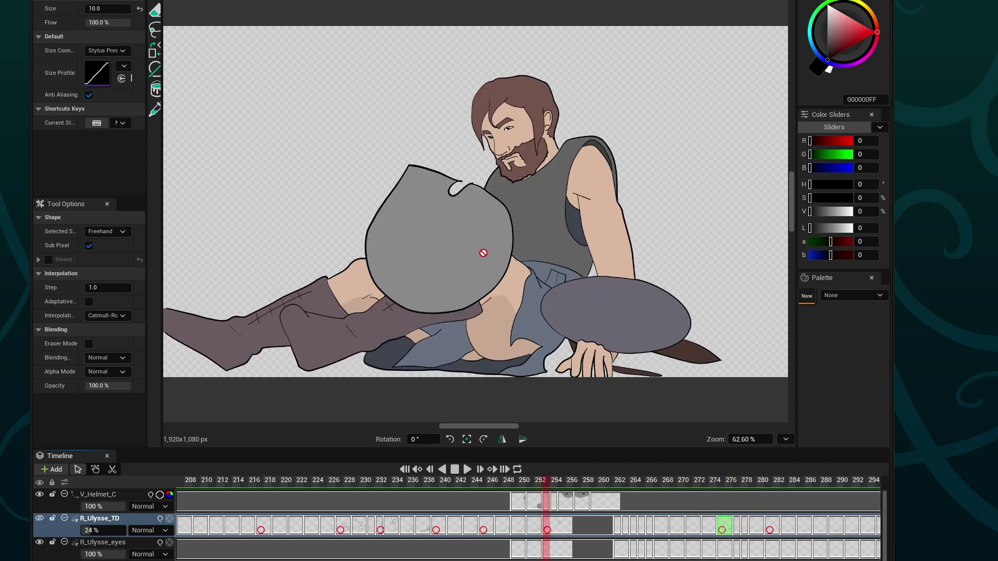
{"action": "key", "text": "Right"}
{"action": "key", "text": "Right"}
{"action": "key", "text": "Right"}
{"action": "key", "text": "Right"}
{"action": "key", "text": "Right"}
{"action": "key", "text": "Right"}
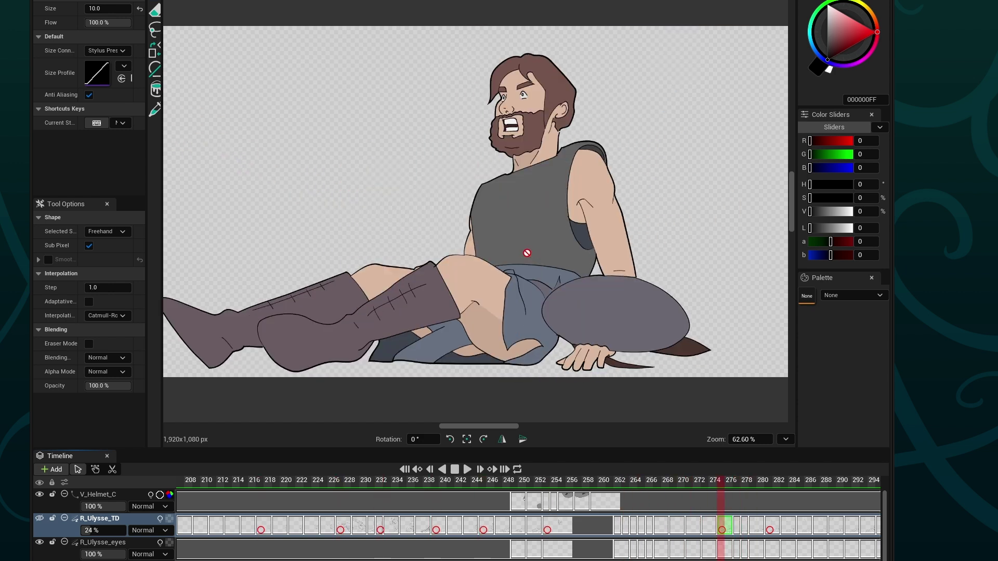
{"action": "key", "text": "Left"}
{"action": "key", "text": "Left"}
{"action": "key", "text": "Left"}
{"action": "key", "text": "Right"}
{"action": "key", "text": "Right"}
{"action": "key", "text": "Right"}
{"action": "key", "text": "Right"}
{"action": "key", "text": "Right"}
{"action": "key", "text": "Right"}
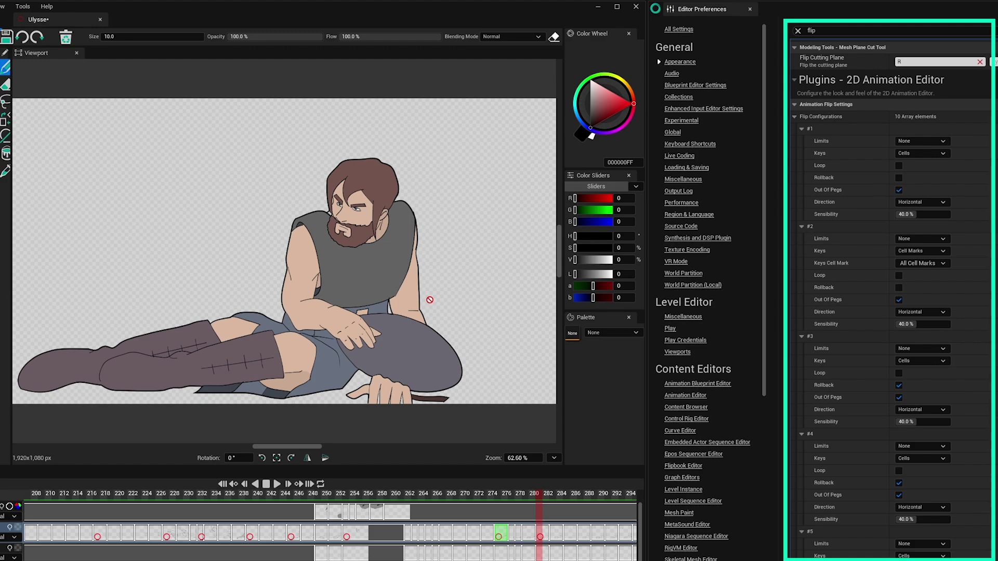
Step: Autoscroll the user guide's Animation page to the flip settings Keys, Loop, Rollback and Out-of-Pegs
{"action": "middle_click", "coordinate": [850, 547]}
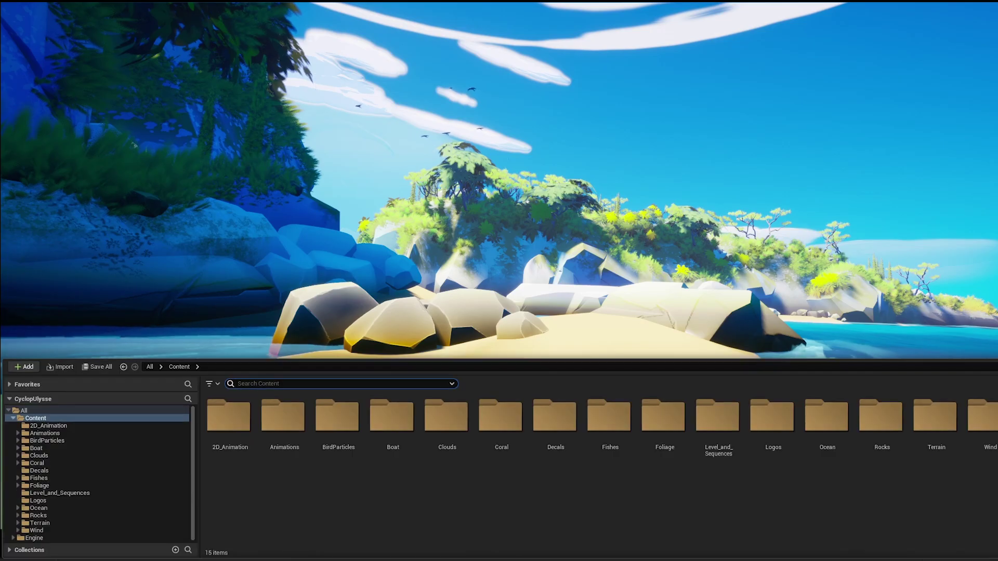
Step: Run the QuickStart widget with Loop animation enabled, then draw a stroke on the sand and advance a frame
{"action": "double_click", "coordinate": [231, 416]}
{"action": "right_click", "coordinate": [231, 416]}
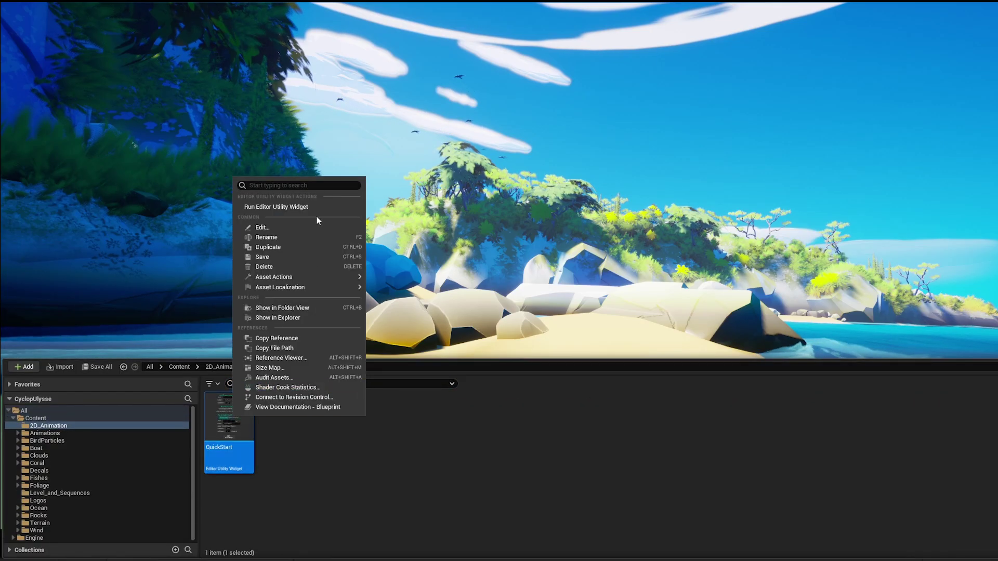
{"action": "left_click", "coordinate": [281, 206]}
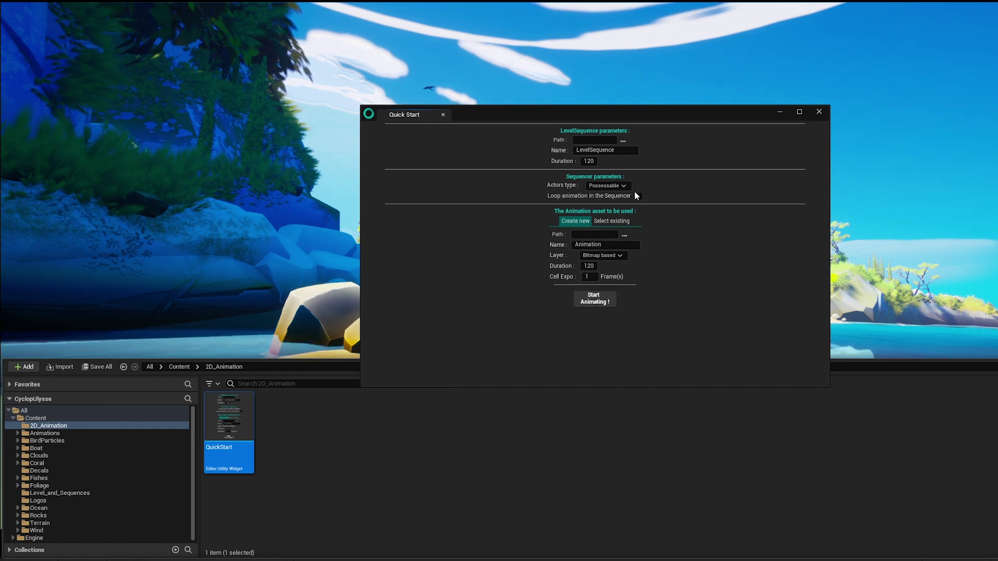
{"action": "left_click", "coordinate": [638, 196]}
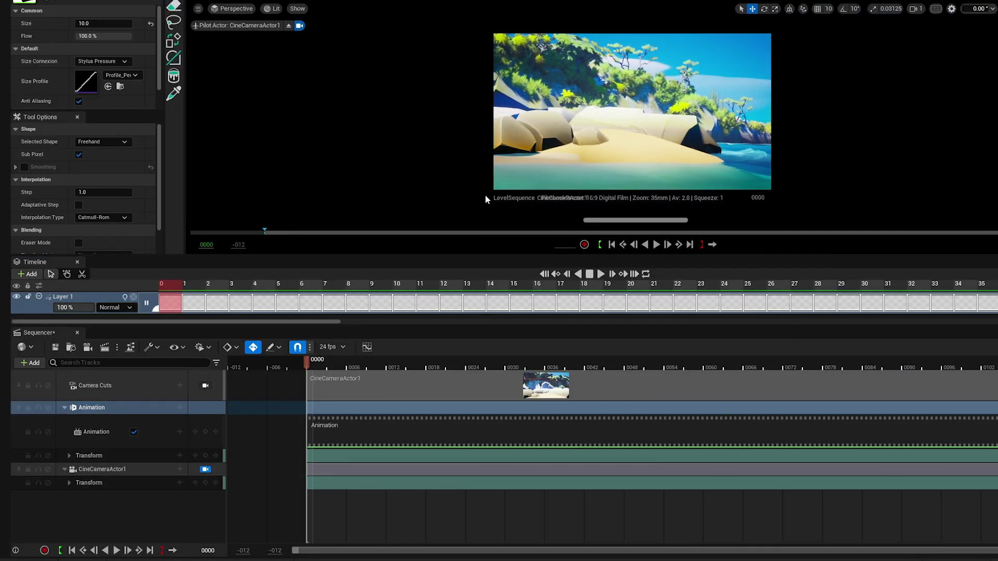
{"action": "left_click_drag", "start_coordinate": [623, 143], "coordinate": [674, 151]}
{"action": "key", "text": "Right"}
{"action": "key", "text": "Right"}
{"action": "key", "text": "Right"}
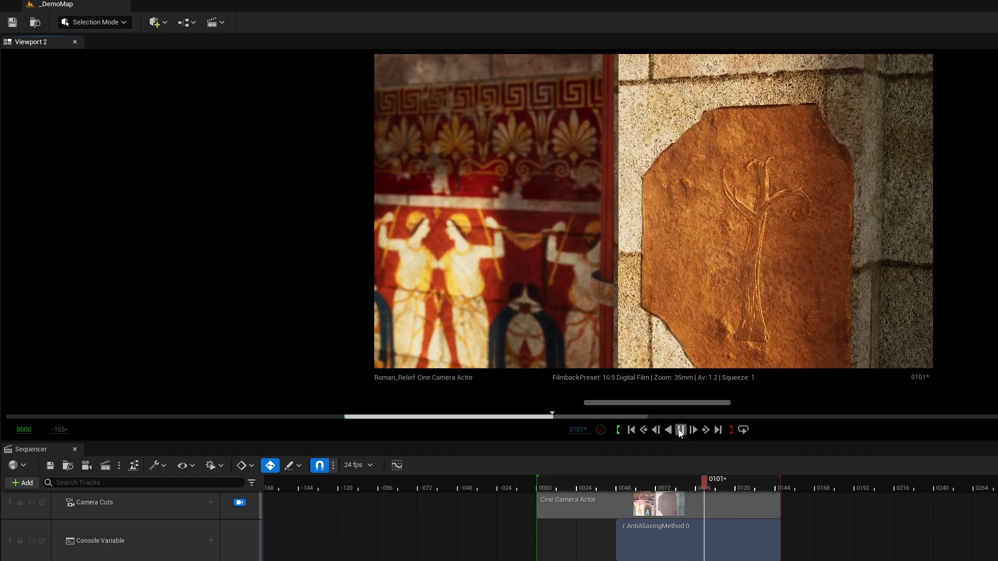
Step: Pause playback and switch to Iliad Mode painting the MT_Roman_Relief_Animated texture
{"action": "left_click", "coordinate": [680, 431]}
{"action": "left_click", "coordinate": [123, 21]}
{"action": "left_click", "coordinate": [88, 114]}
{"action": "left_click", "coordinate": [171, 218]}
{"action": "left_click", "coordinate": [132, 459]}
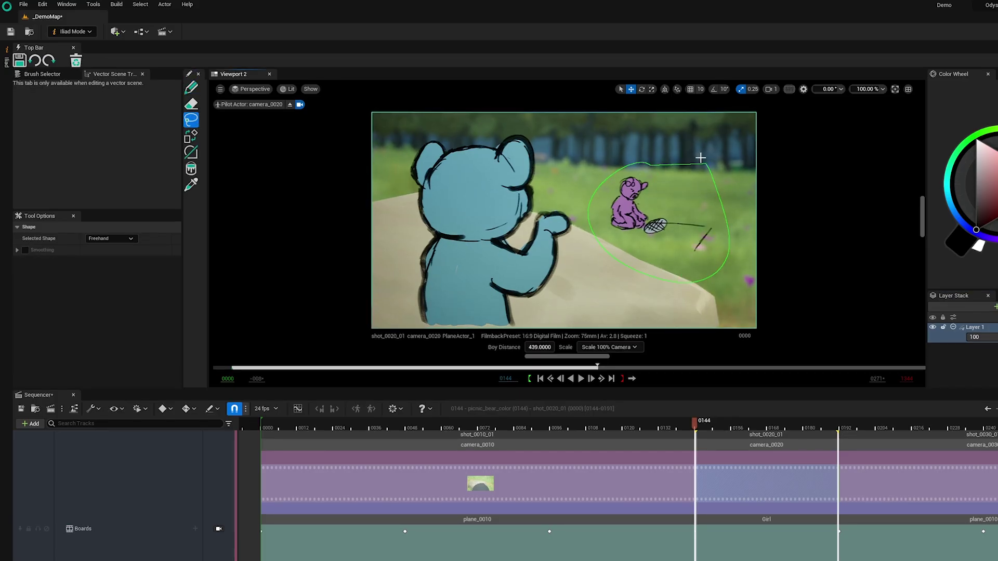
Step: Cut the lassoed girl from the bear's board and paste her onto the Girl plane's section
{"action": "left_click", "coordinate": [44, 8]}
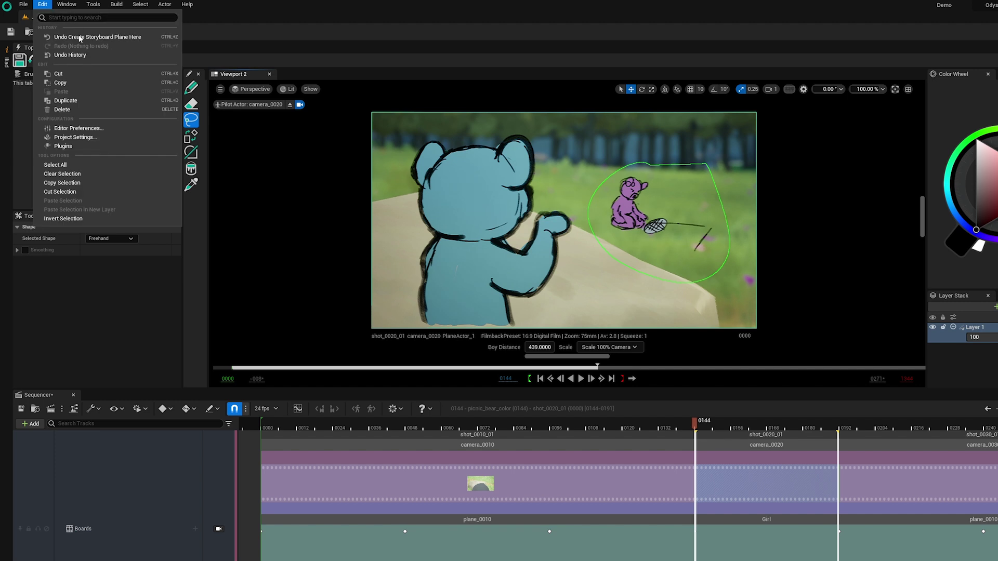
{"action": "left_click", "coordinate": [63, 193]}
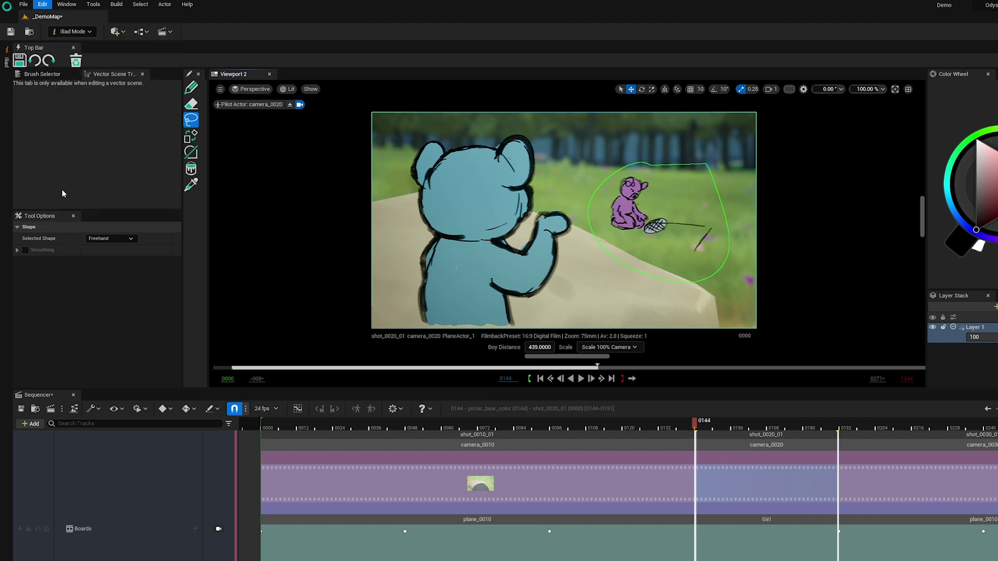
{"action": "left_click", "coordinate": [805, 520]}
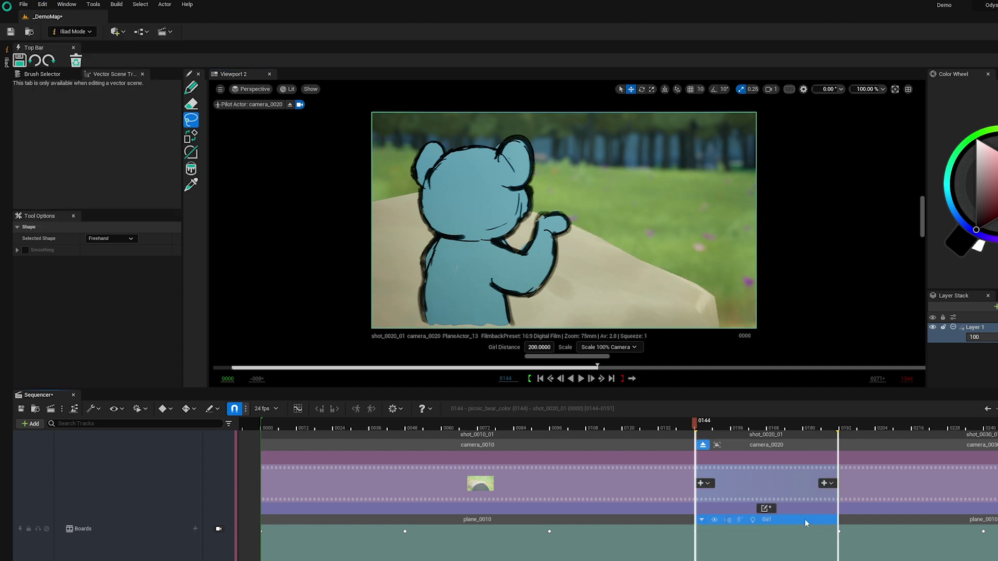
{"action": "left_click", "coordinate": [44, 5]}
{"action": "left_click", "coordinate": [66, 201]}
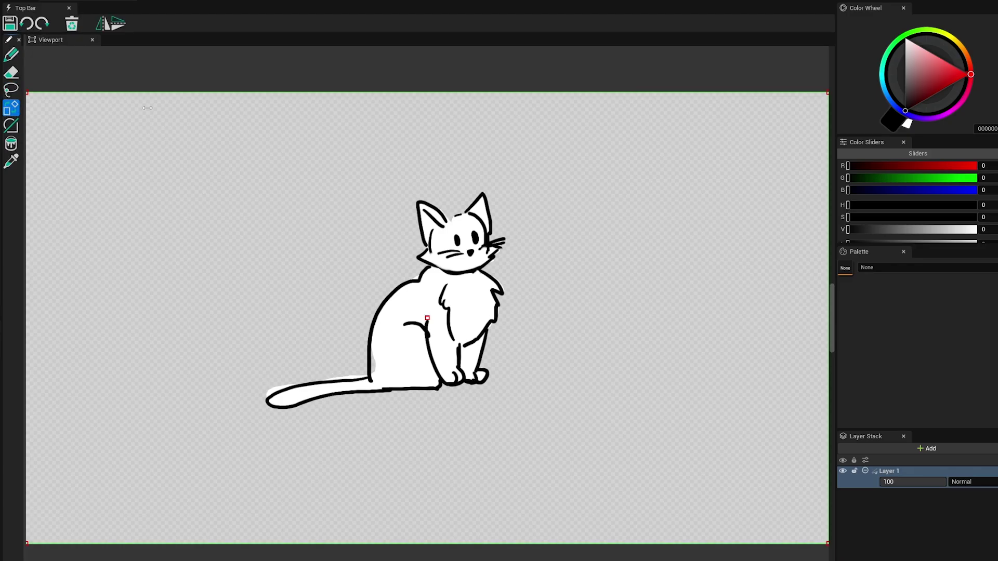
Step: Shift the cat drawing left, then flip its head horizontally and vertically and restore it
{"action": "mouse_move", "coordinate": [160, 128]}
{"action": "left_mouse_down"}
{"action": "mouse_move", "coordinate": [178, 182]}
{"action": "mouse_move", "coordinate": [241, 144]}
{"action": "mouse_move", "coordinate": [136, 217]}
{"action": "mouse_move", "coordinate": [199, 163]}
{"action": "mouse_move", "coordinate": [147, 138]}
{"action": "left_mouse_up"}
{"action": "left_click", "coordinate": [12, 90]}
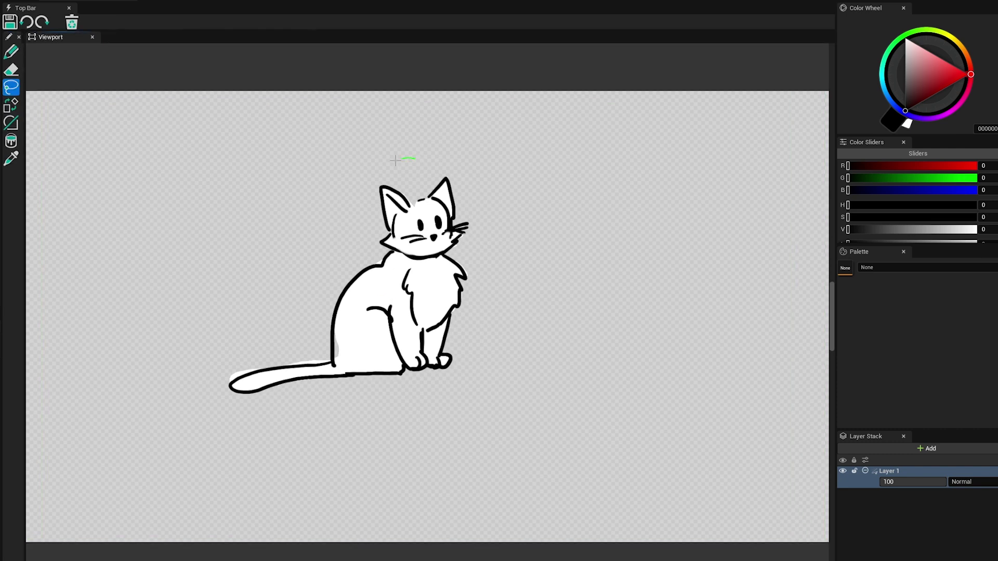
{"action": "left_click", "coordinate": [14, 105]}
{"action": "left_click", "coordinate": [103, 22]}
{"action": "left_click", "coordinate": [104, 23]}
{"action": "left_click", "coordinate": [118, 24]}
{"action": "left_click", "coordinate": [118, 24]}
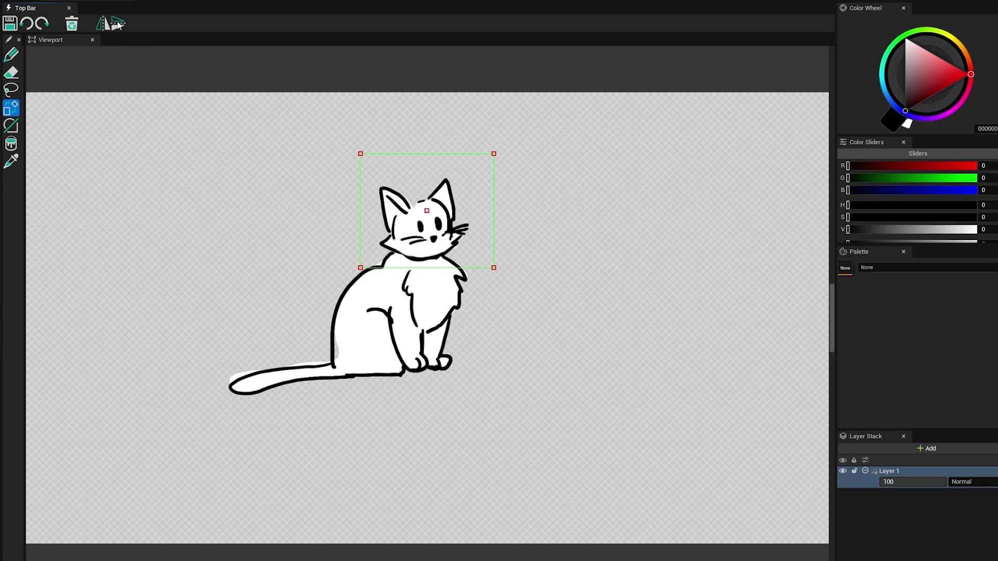
Step: With the brush active, mirror and flip the canvas view, then return it upright
{"action": "left_click", "coordinate": [11, 57]}
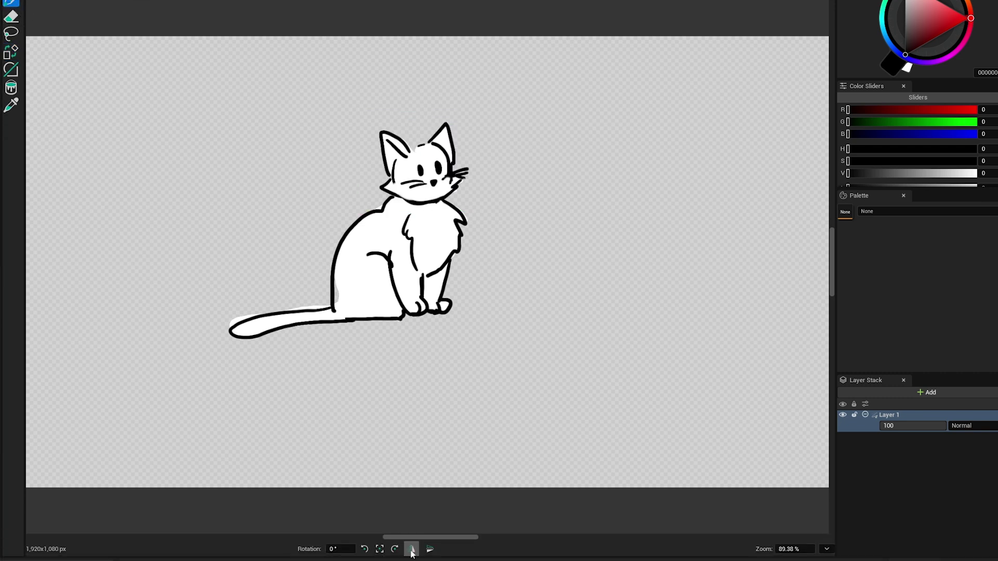
{"action": "left_click", "coordinate": [412, 553]}
{"action": "left_click", "coordinate": [412, 553]}
{"action": "left_click", "coordinate": [429, 553]}
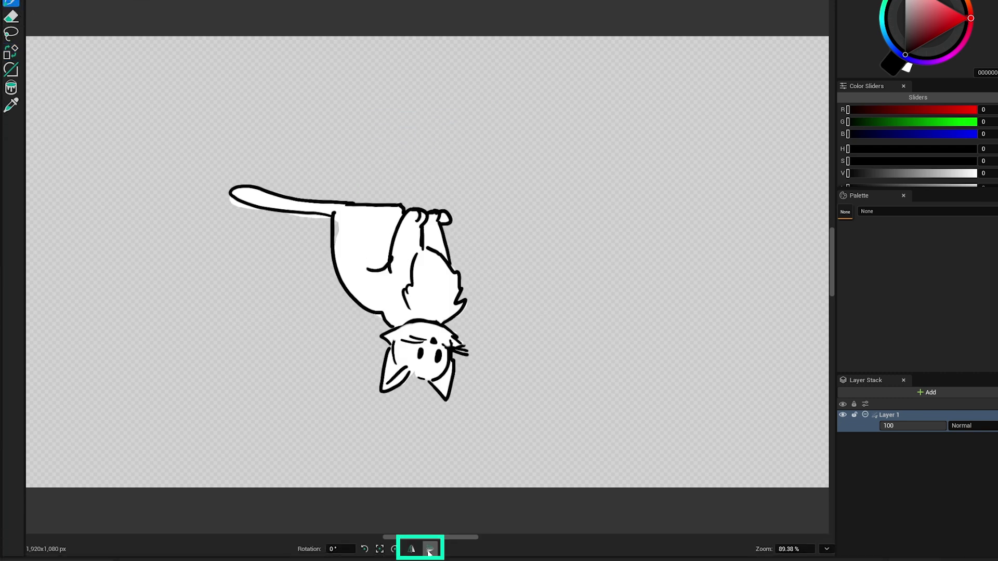
{"action": "left_click", "coordinate": [430, 553]}
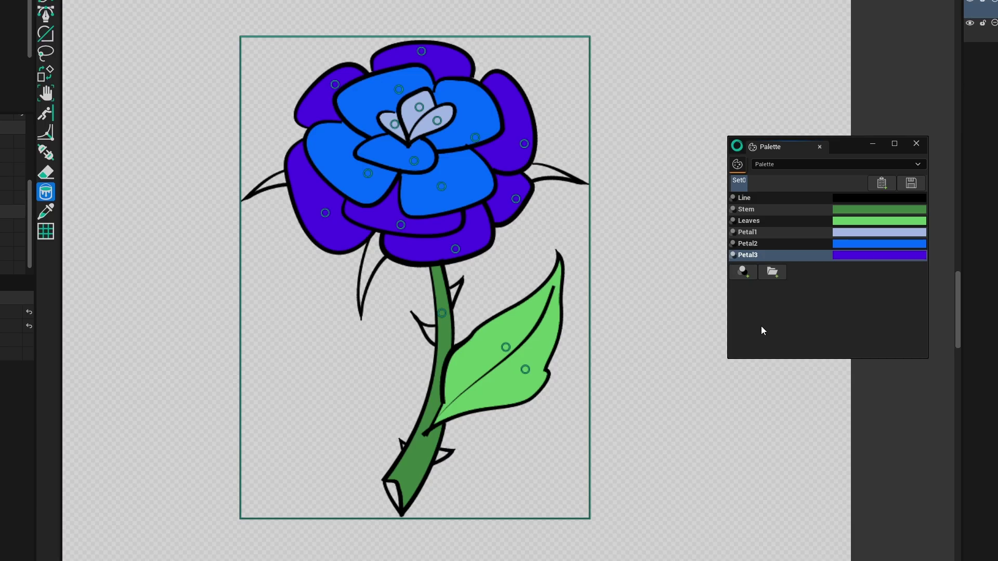
Step: Add a new yellow palette colour named Other
{"action": "left_click", "coordinate": [743, 272]}
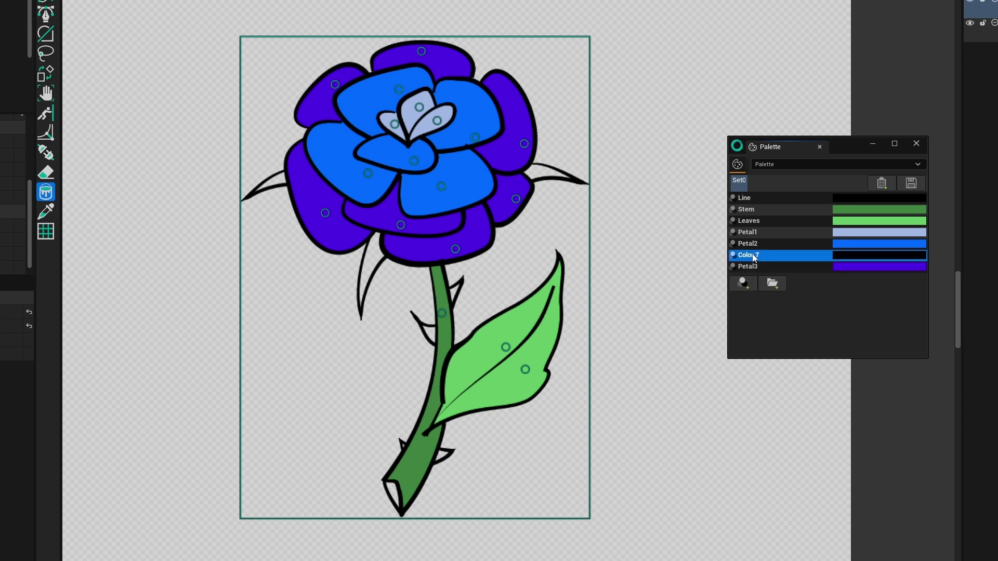
{"action": "double_click", "coordinate": [751, 255]}
{"action": "left_click", "coordinate": [772, 289]}
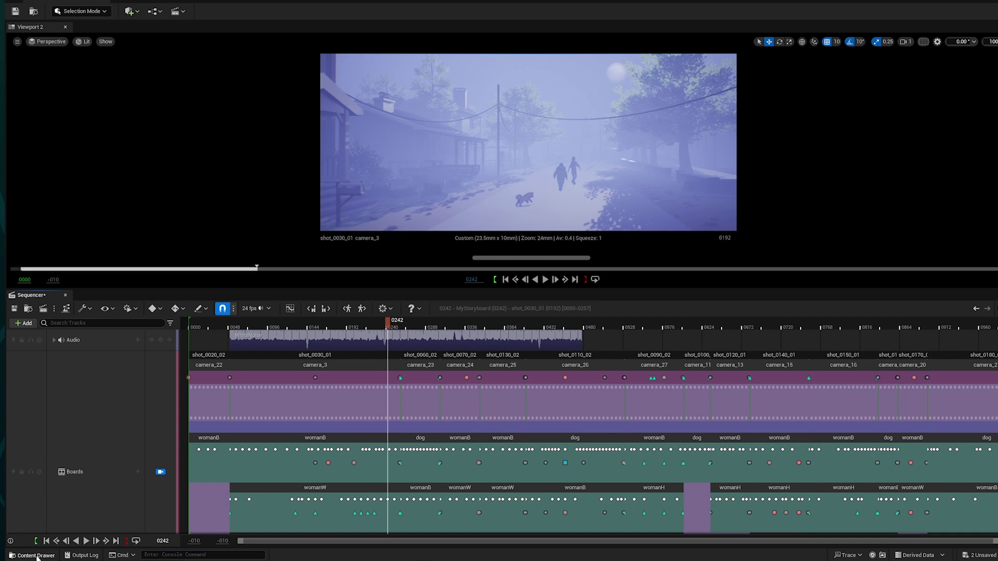
Step: Convert MyStoryboard into a level sequence via Connect to Level Sequence and scrub its shots
{"action": "left_click", "coordinate": [33, 556]}
{"action": "right_click", "coordinate": [260, 426]}
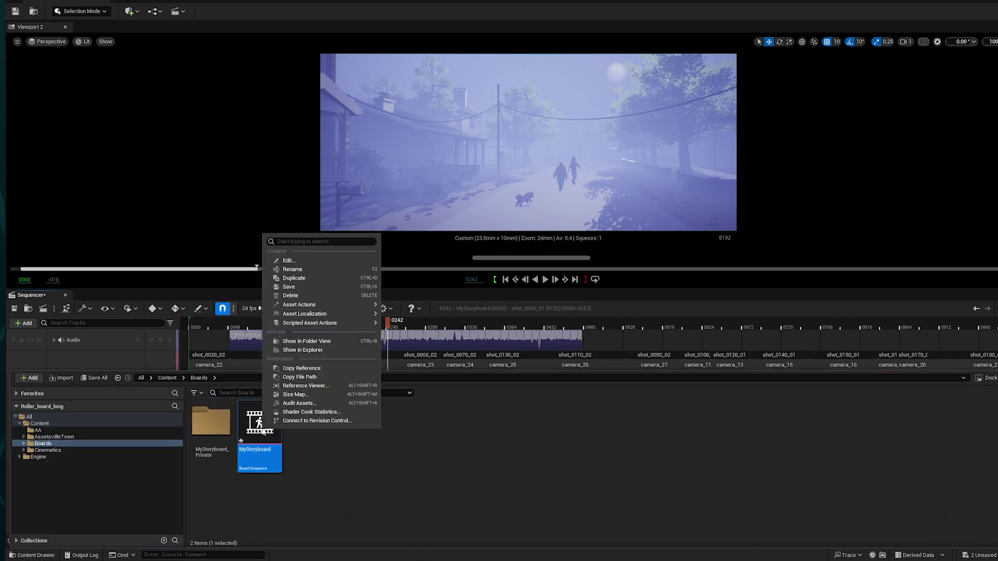
{"action": "mouse_move", "coordinate": [367, 324]}
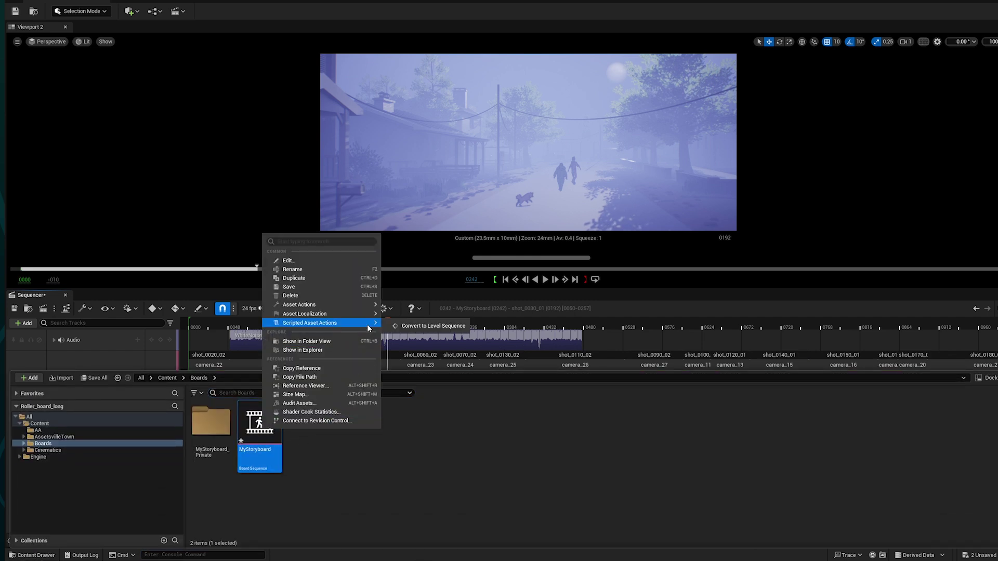
{"action": "left_click", "coordinate": [411, 325]}
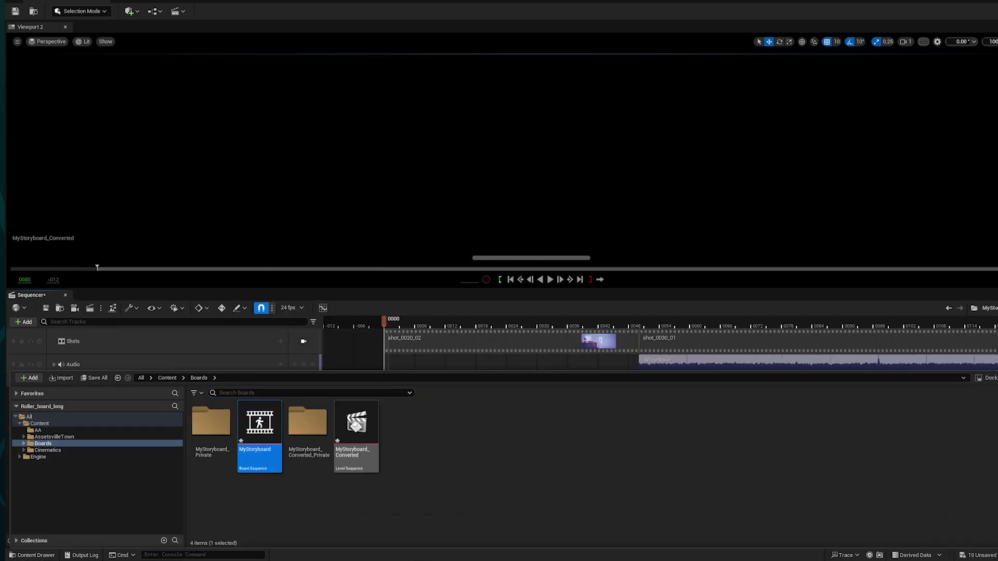
{"action": "left_click", "coordinate": [383, 329]}
{"action": "mouse_move", "coordinate": [382, 329]}
{"action": "left_mouse_down"}
{"action": "mouse_move", "coordinate": [698, 330]}
{"action": "mouse_move", "coordinate": [513, 325]}
{"action": "left_mouse_up"}
{"action": "scroll", "coordinate": [636, 432], "scroll_direction": "down", "scroll_amount": 10}
Step: Open shot_0110 at frame 0053, select the womanB actor and switch to Iliad Mode
{"action": "double_click", "coordinate": [588, 338]}
{"action": "scroll", "coordinate": [391, 320], "scroll_direction": "up", "scroll_amount": 3}
{"action": "left_click_drag", "start_coordinate": [392, 326], "coordinate": [475, 326]}
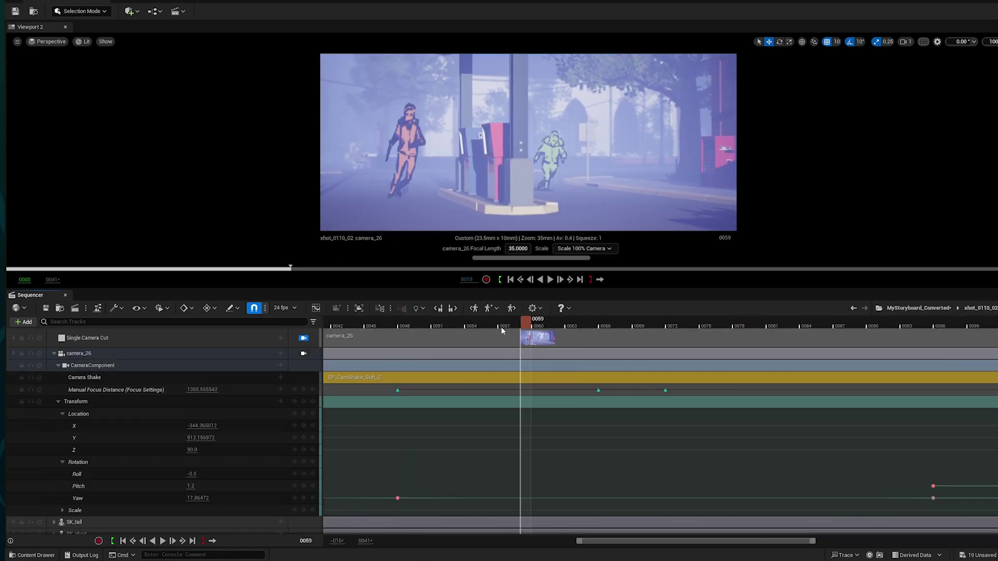
{"action": "left_click", "coordinate": [401, 145]}
{"action": "left_click", "coordinate": [80, 10]}
{"action": "left_click", "coordinate": [78, 40]}
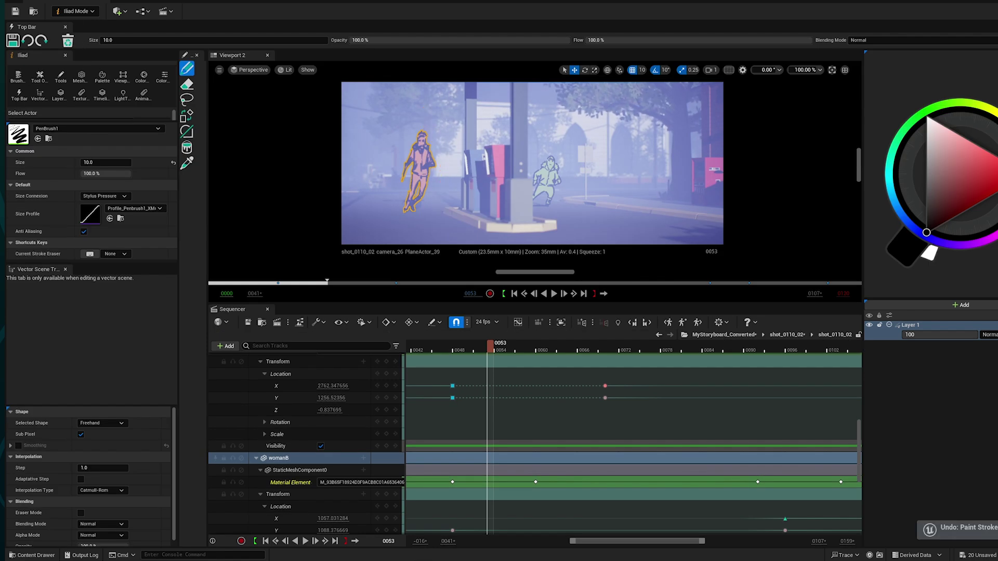
Step: Return to Selection Mode and render MyStoryboard with MPMC_Storyboard_Sequence, expanding its 14 shot jobs
{"action": "key", "text": "shift+1"}
{"action": "left_click", "coordinate": [75, 308]}
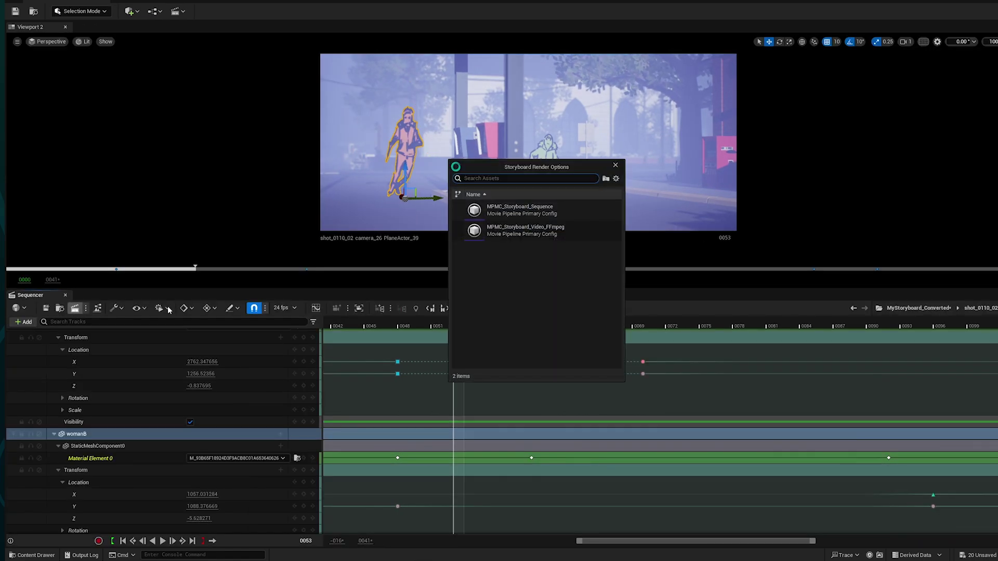
{"action": "left_click", "coordinate": [550, 215]}
{"action": "left_click", "coordinate": [345, 188]}
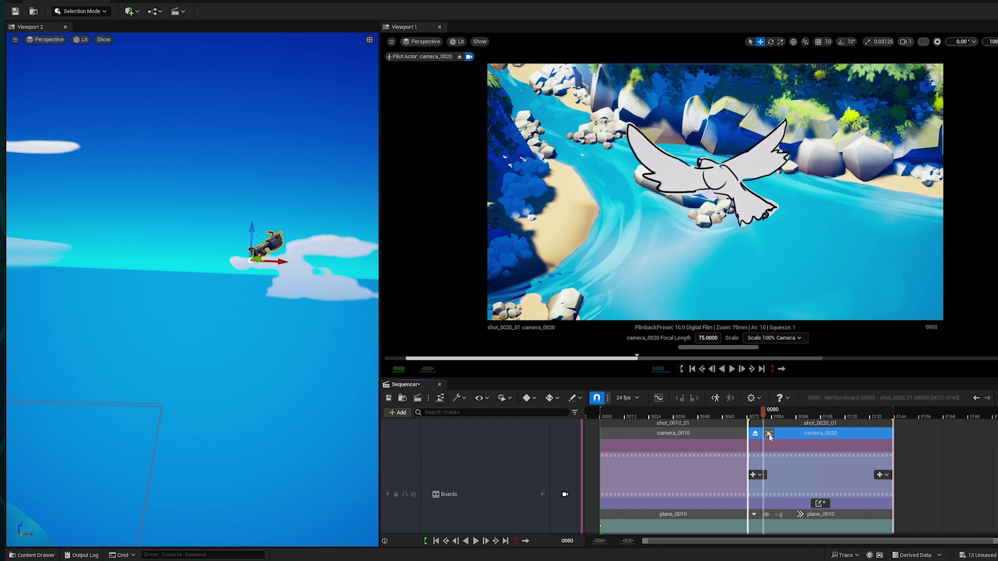
Step: Key camera_0020 on shot_0020, then move it left at frame 0122 for a second key
{"action": "left_click", "coordinate": [770, 437]}
{"action": "left_click", "coordinate": [824, 418]}
{"action": "left_click_drag", "start_coordinate": [824, 420], "coordinate": [851, 423]}
{"action": "left_click_drag", "start_coordinate": [288, 253], "coordinate": [26, 246]}
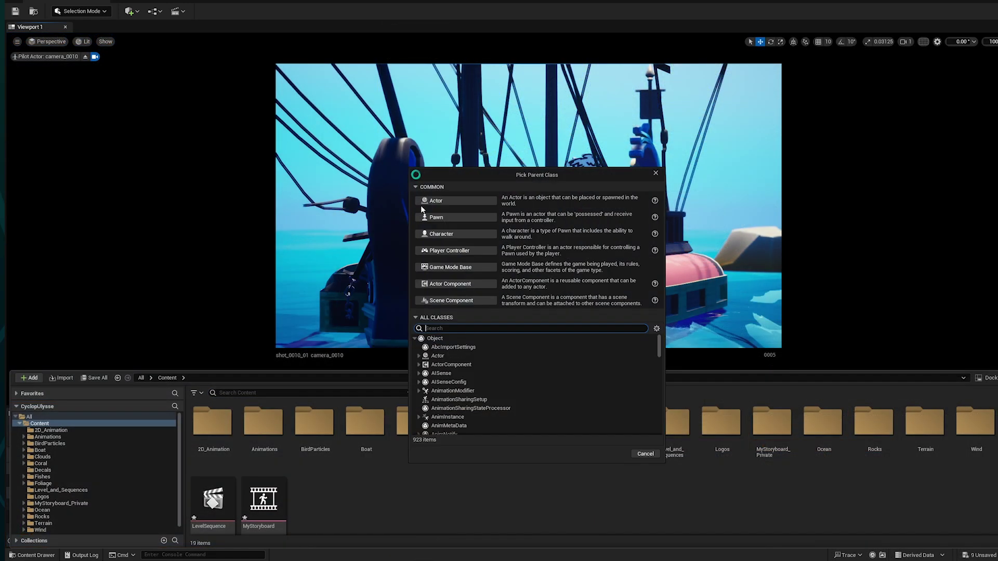
Step: Add a NewBlueprint Camera Shake track to camera_0010 and preview it across the shot
{"action": "type", "text": "camerashake"}
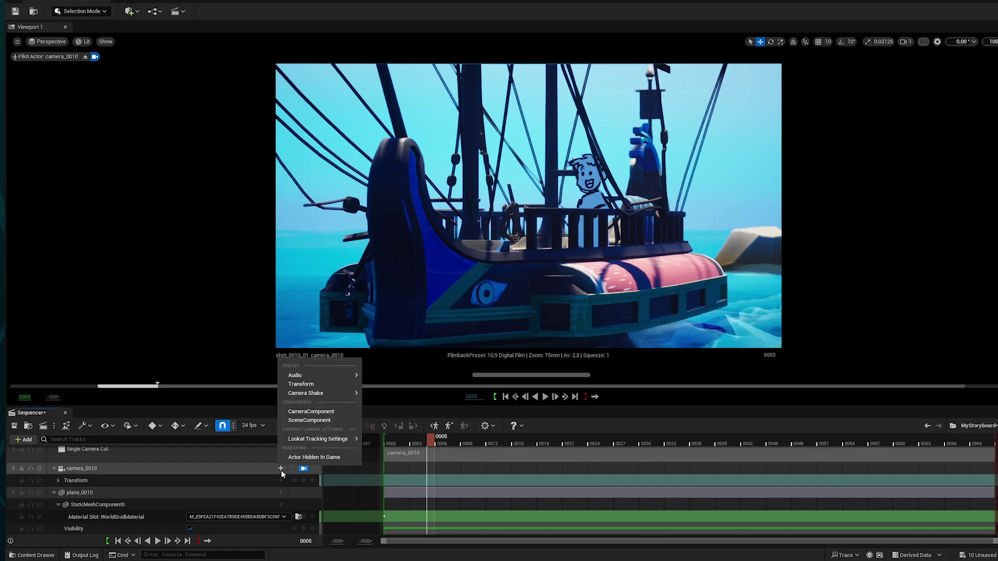
{"action": "left_click", "coordinate": [395, 393]}
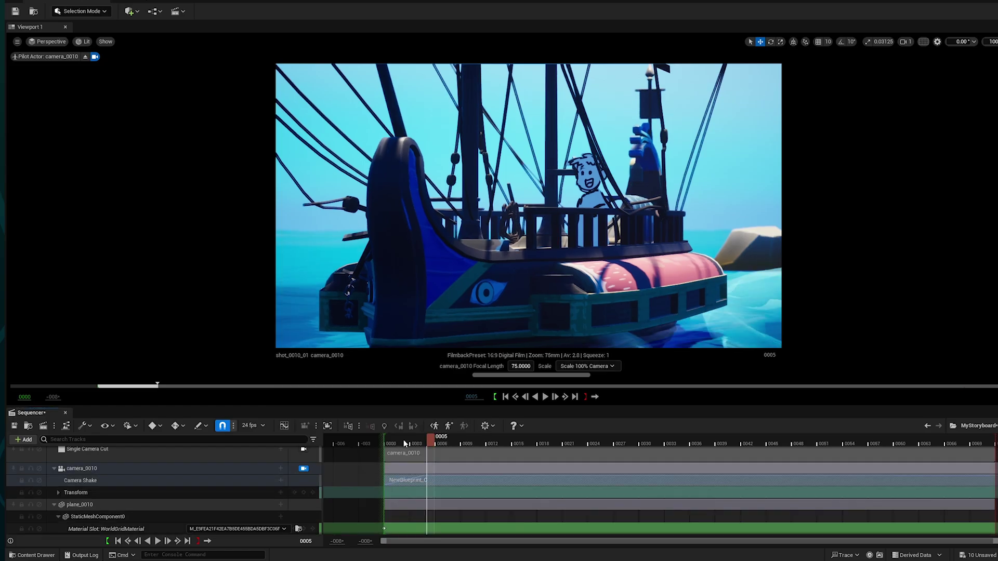
{"action": "left_click_drag", "start_coordinate": [508, 440], "coordinate": [713, 443]}
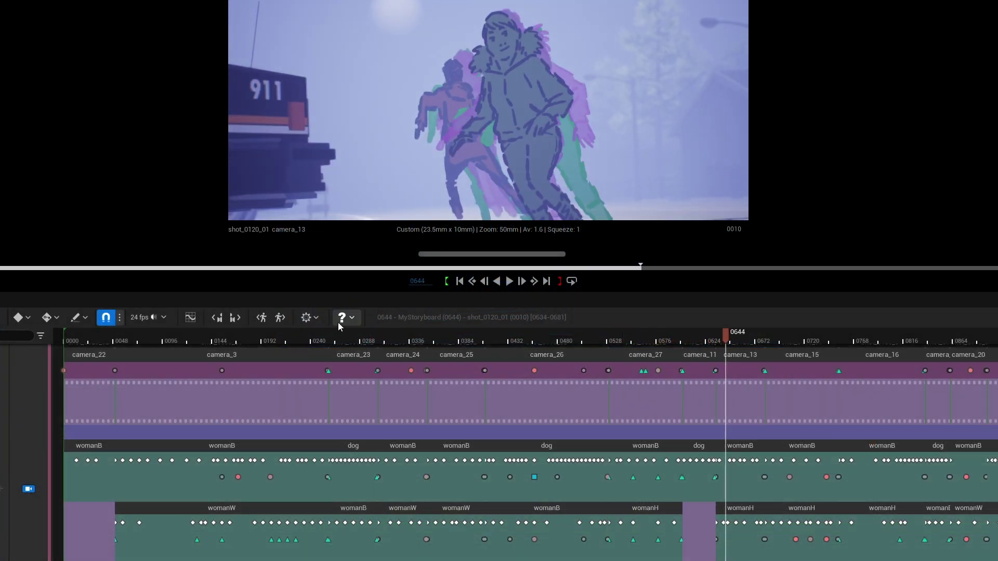
{"action": "left_click", "coordinate": [311, 317]}
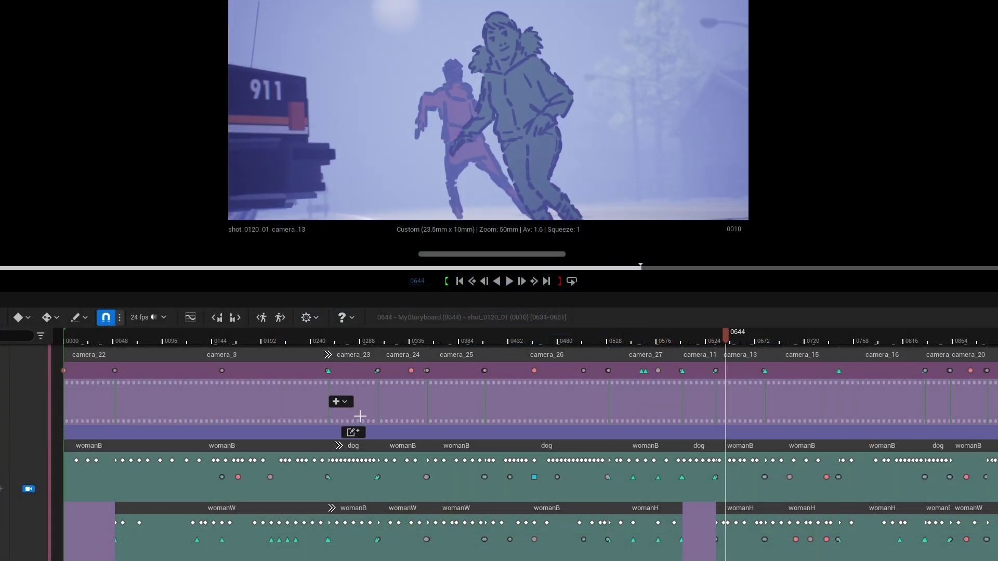
{"action": "left_click", "coordinate": [689, 342]}
{"action": "mouse_move", "coordinate": [689, 346]}
{"action": "left_mouse_down"}
{"action": "mouse_move", "coordinate": [611, 348]}
{"action": "mouse_move", "coordinate": [703, 353]}
{"action": "left_mouse_up"}
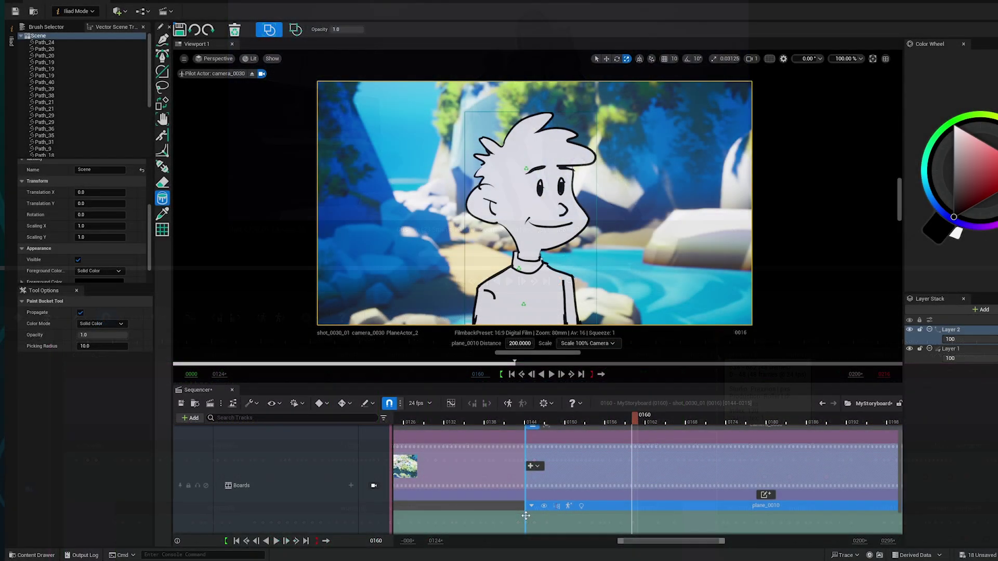
Step: Clone the drawing at frame 0160 and push its smile line down toward the chin
{"action": "right_click", "coordinate": [526, 515]}
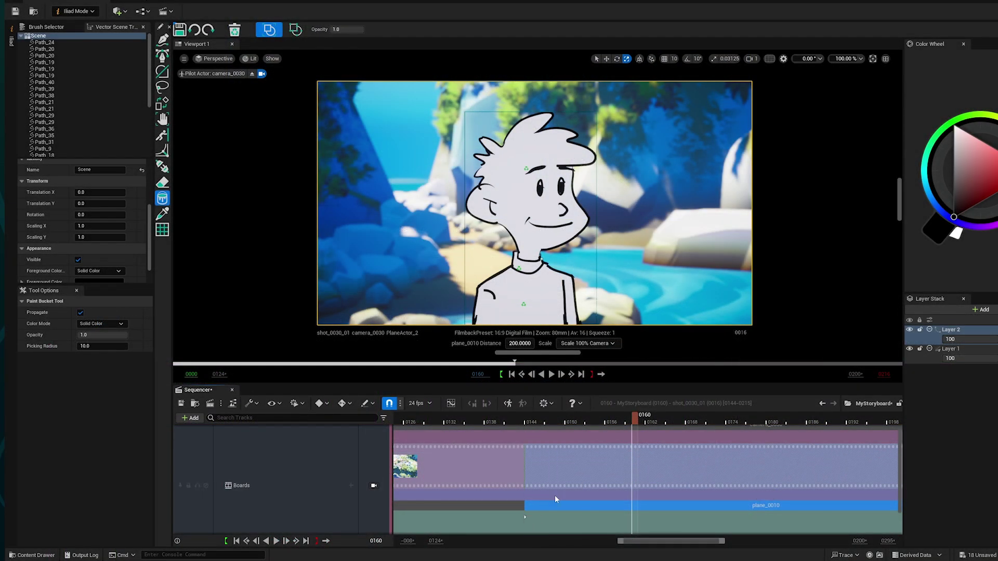
{"action": "left_click", "coordinate": [555, 499]}
{"action": "left_click", "coordinate": [163, 134]}
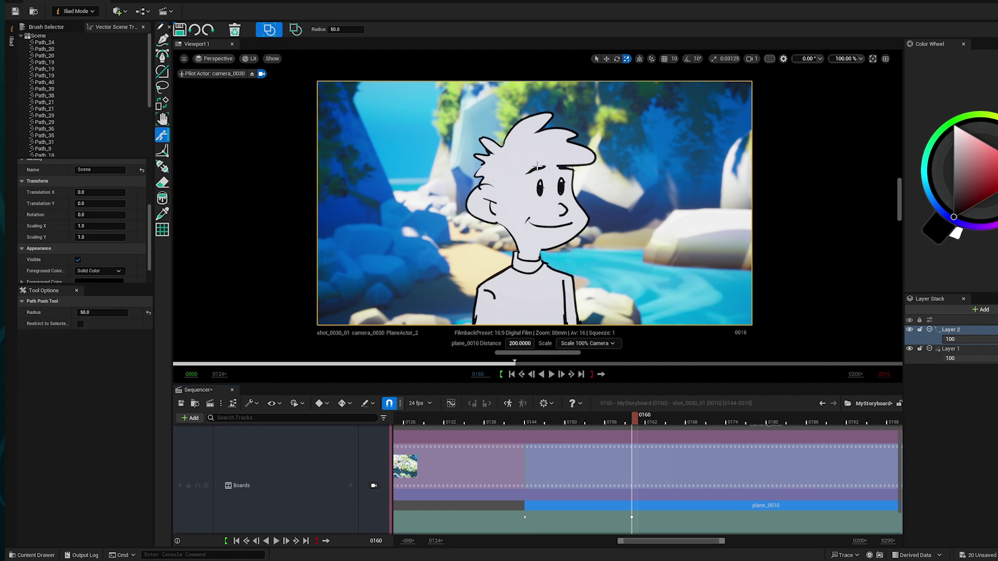
{"action": "mouse_move", "coordinate": [548, 221]}
{"action": "left_mouse_down"}
{"action": "mouse_move", "coordinate": [547, 239]}
{"action": "mouse_move", "coordinate": [571, 224]}
{"action": "left_mouse_up"}
{"action": "key", "text": "p"}
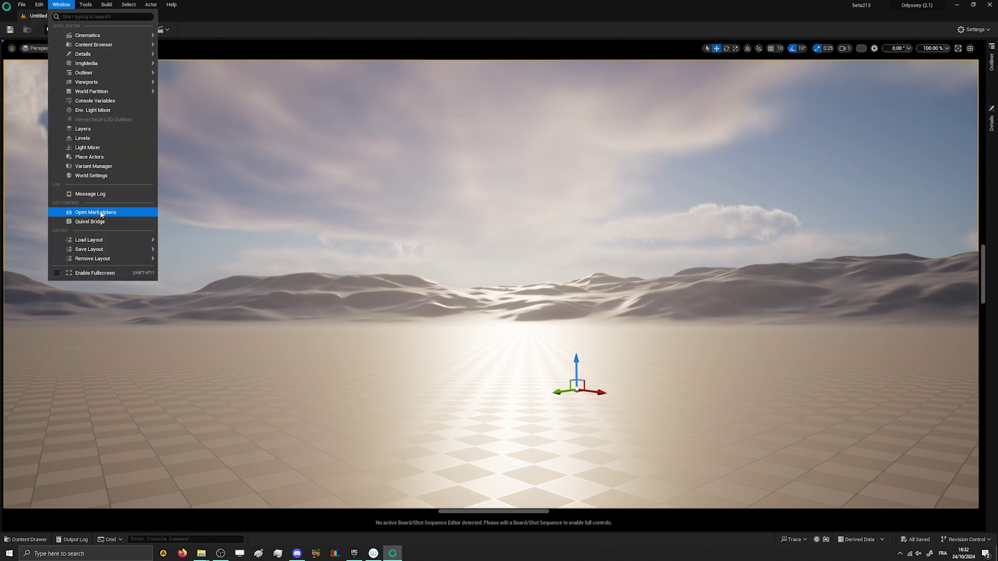
Step: Filter Fab Animations to Free, download the MC Sample Pack, and go to the Epic Games Launcher
{"action": "left_click", "coordinate": [83, 214]}
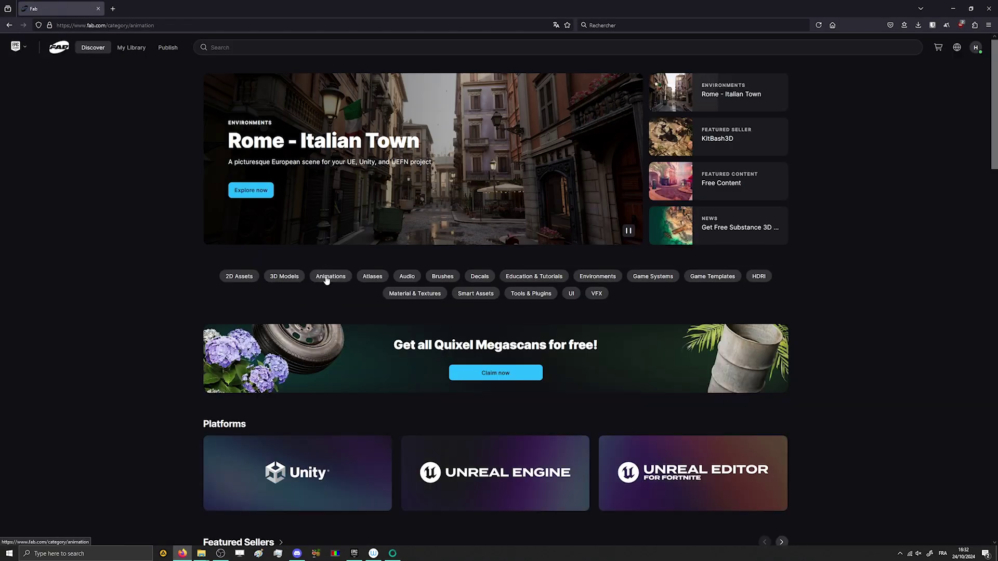
{"action": "left_click", "coordinate": [329, 280]}
{"action": "left_click", "coordinate": [728, 219]}
{"action": "left_click", "coordinate": [694, 257]}
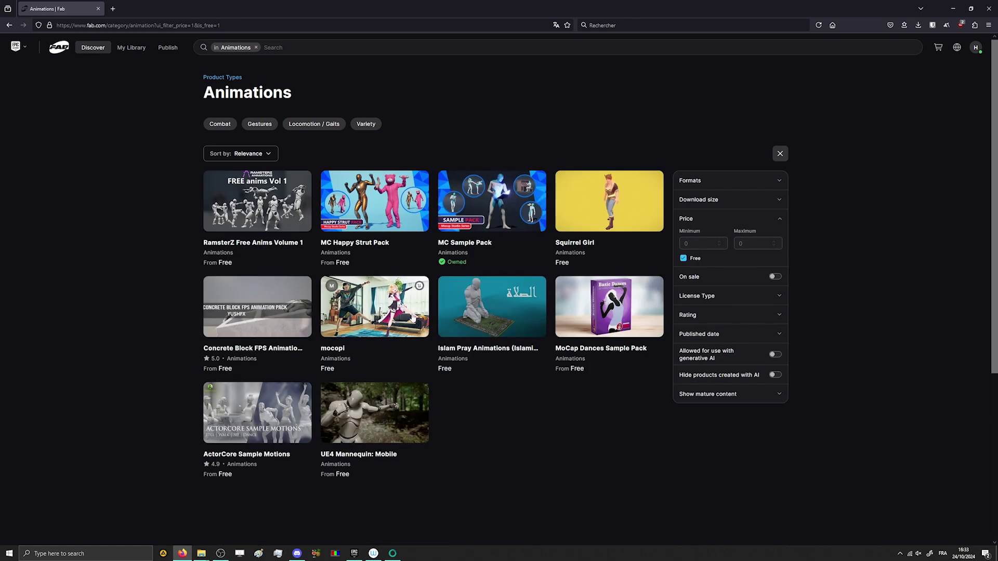
{"action": "left_click", "coordinate": [468, 218]}
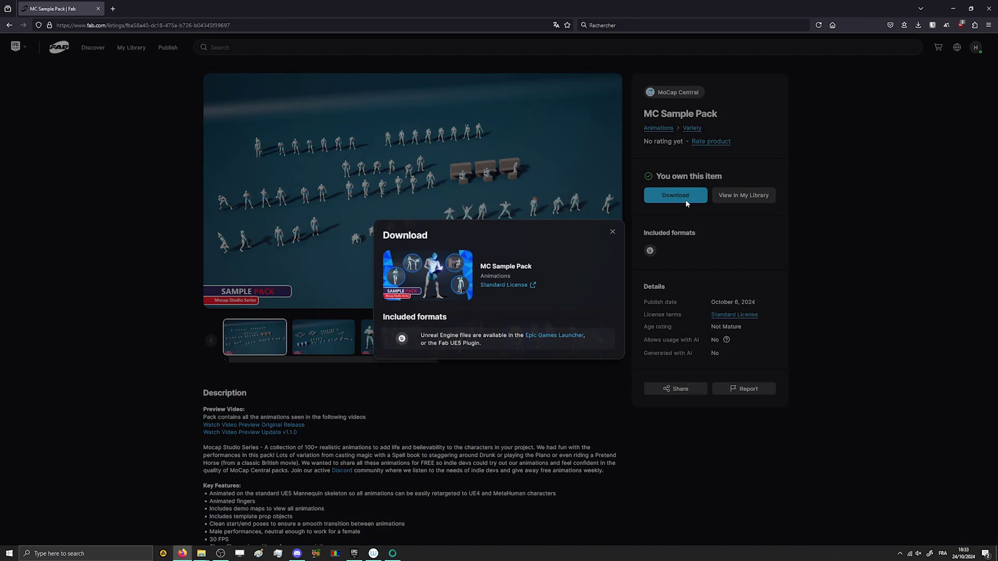
{"action": "left_click", "coordinate": [675, 195]}
{"action": "left_click", "coordinate": [354, 554]}
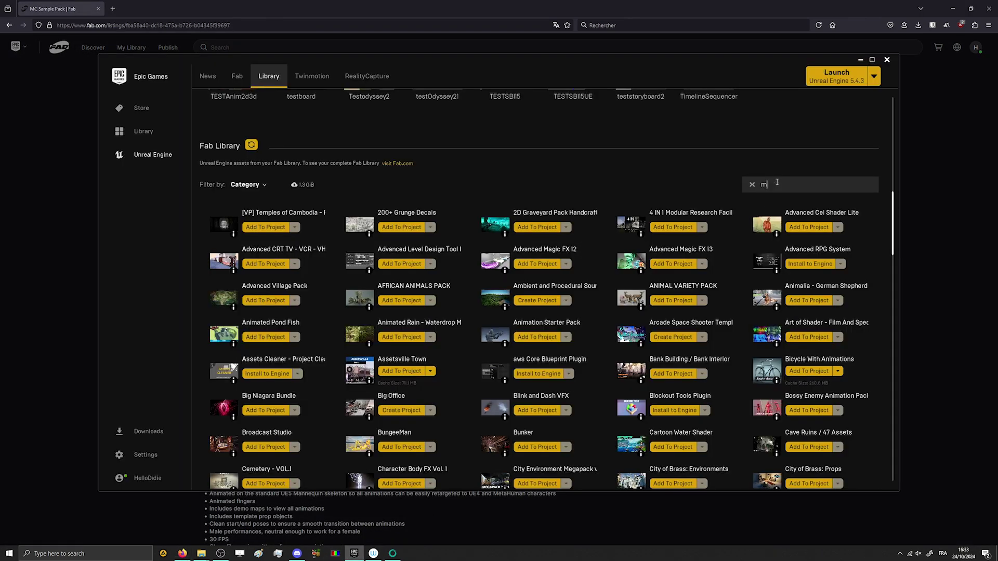
Step: Find MC Sample Pack in the Fab Library and add it to project beta213 at version 5.4
{"action": "type", "text": "c"}
{"action": "left_click", "coordinate": [278, 227]}
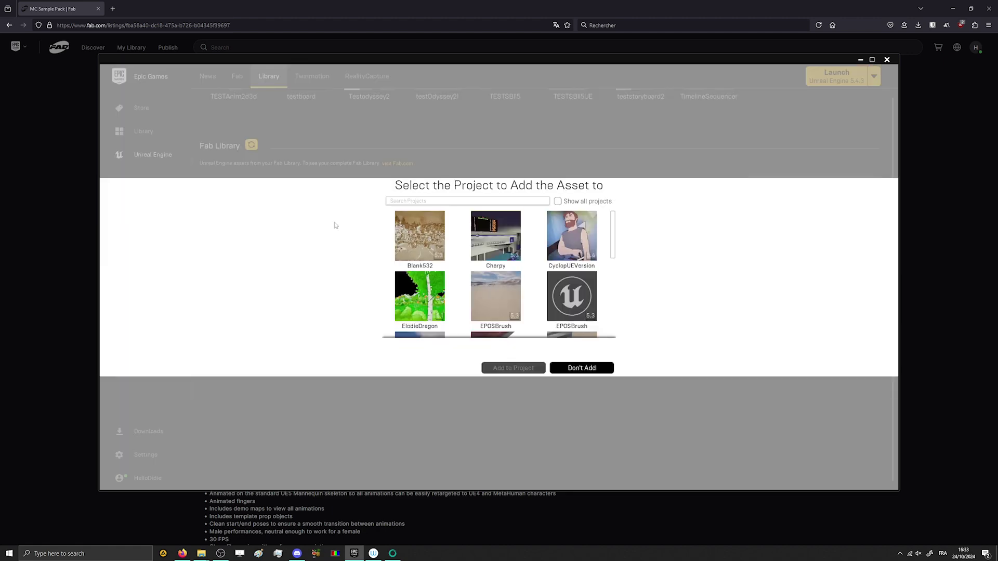
{"action": "mouse_move", "coordinate": [613, 224]}
{"action": "left_mouse_down"}
{"action": "mouse_move", "coordinate": [613, 249]}
{"action": "mouse_move", "coordinate": [619, 223]}
{"action": "left_mouse_up"}
{"action": "left_click", "coordinate": [589, 279]}
{"action": "left_click", "coordinate": [442, 353]}
{"action": "left_click", "coordinate": [460, 377]}
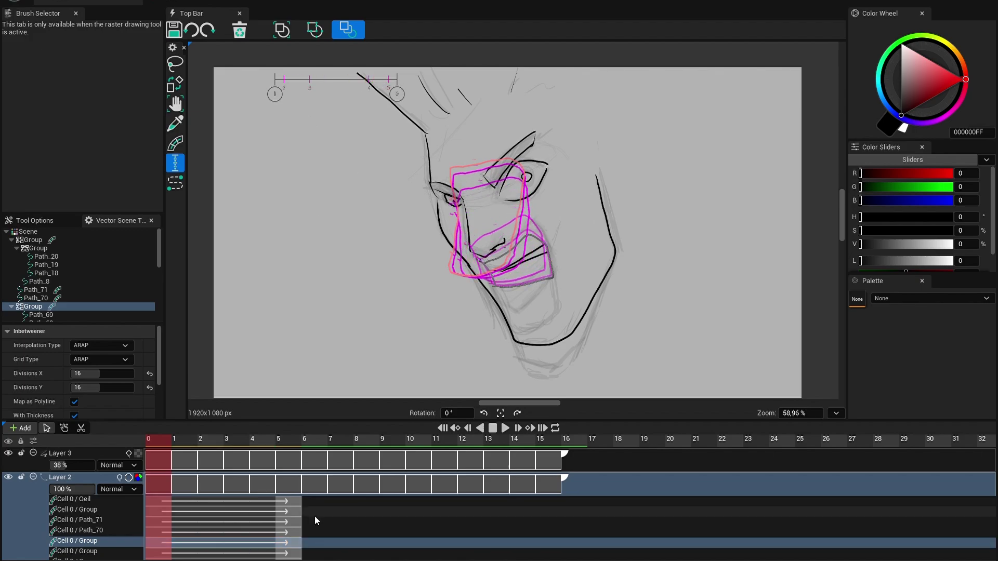
Step: Scrub the inbetweened face, then preview the DogWalk5_test walk from frame 7 to 13
{"action": "left_click", "coordinate": [290, 445]}
{"action": "mouse_move", "coordinate": [290, 445]}
{"action": "left_mouse_down"}
{"action": "mouse_move", "coordinate": [159, 445]}
{"action": "mouse_move", "coordinate": [288, 450]}
{"action": "left_mouse_up"}
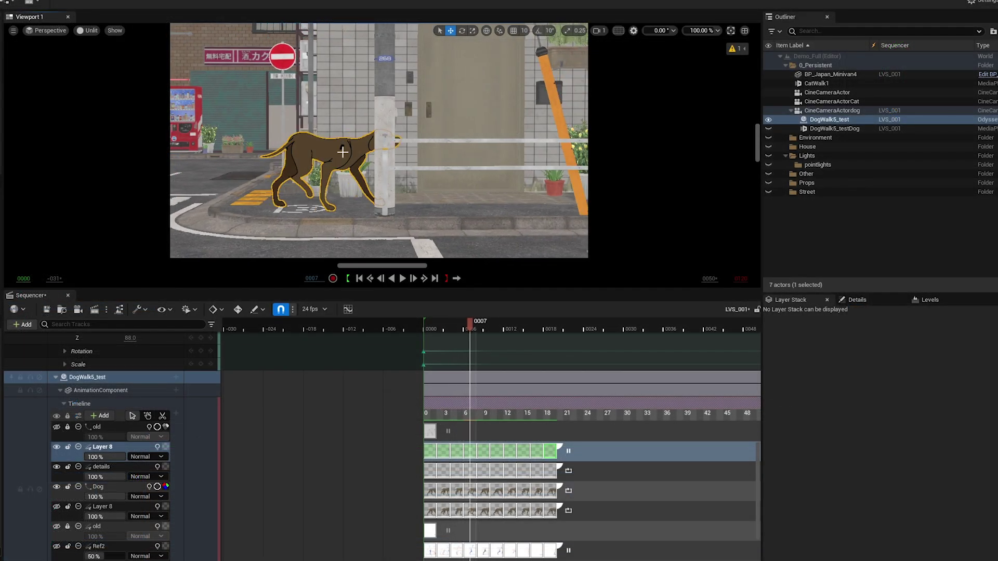
{"action": "left_click_drag", "start_coordinate": [491, 328], "coordinate": [550, 328]}
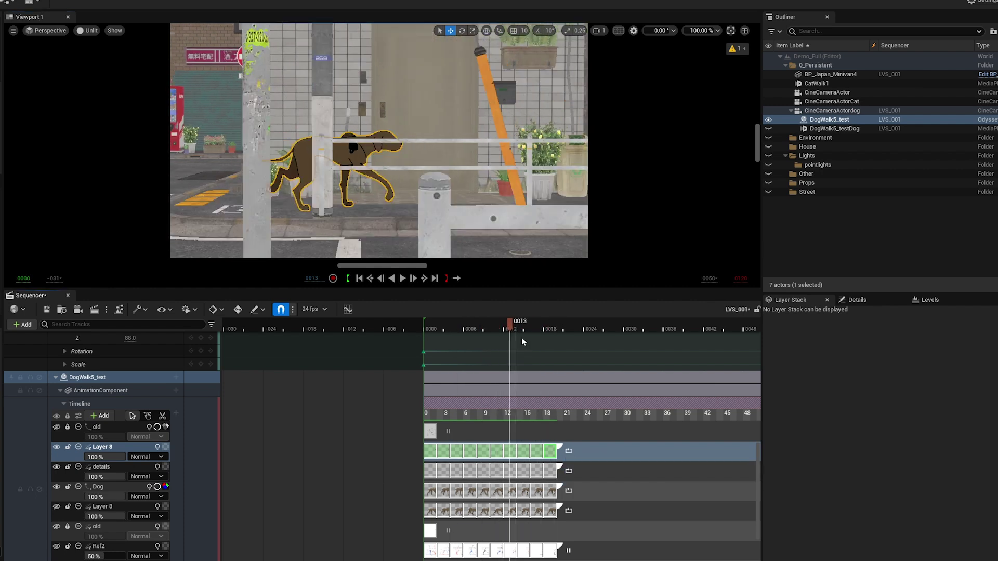
{"action": "left_click", "coordinate": [402, 279]}
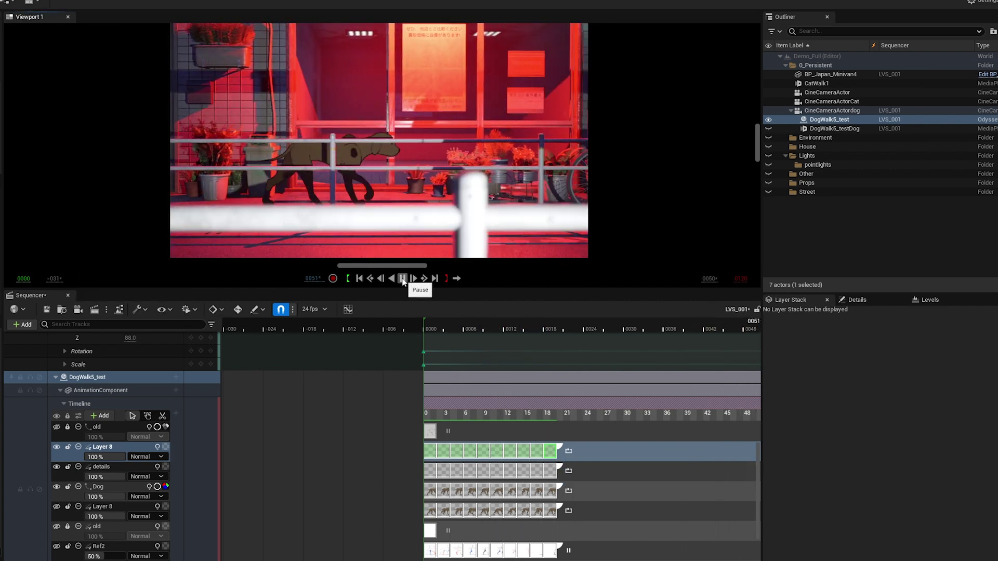
{"action": "left_click", "coordinate": [404, 281]}
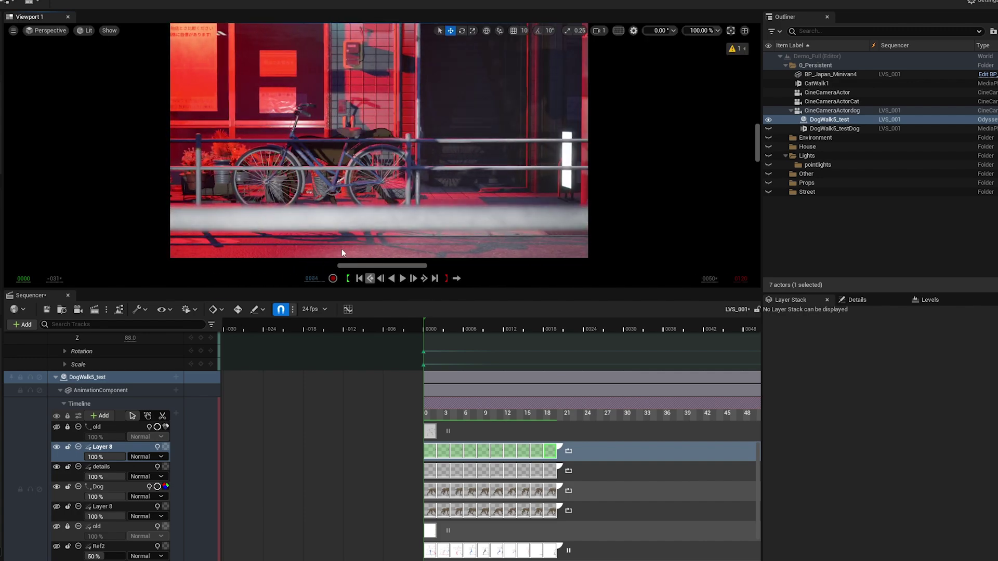